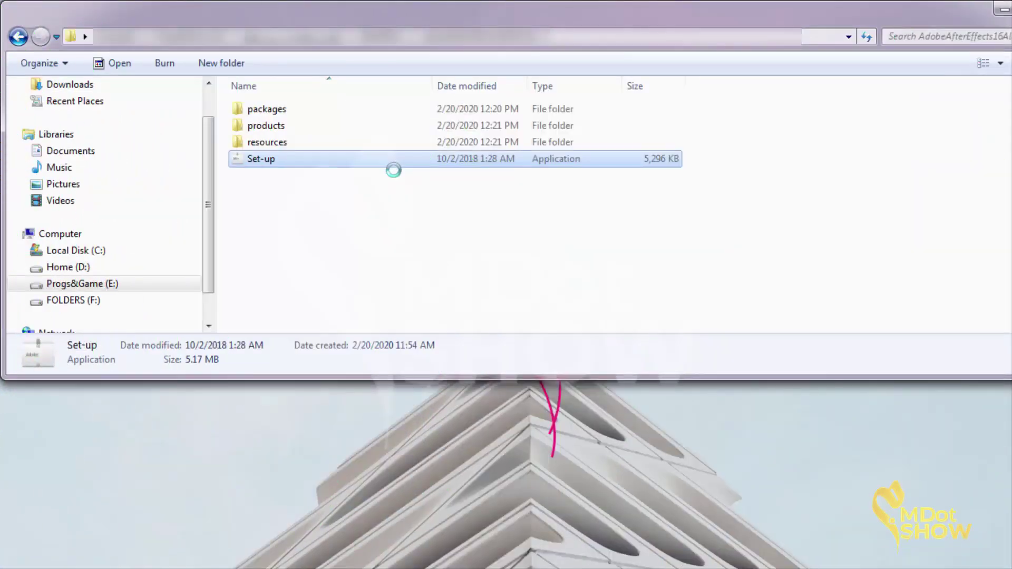
Step: Run the Set-up installer with administrator rights from its context menu
{"action": "right_click", "coordinate": [393, 170]}
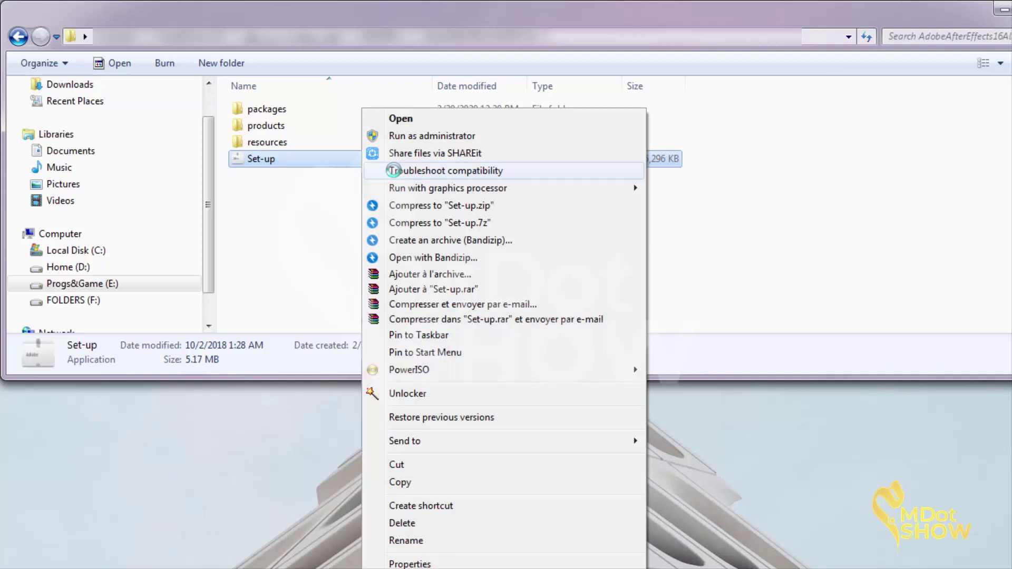
{"action": "left_click", "coordinate": [487, 143]}
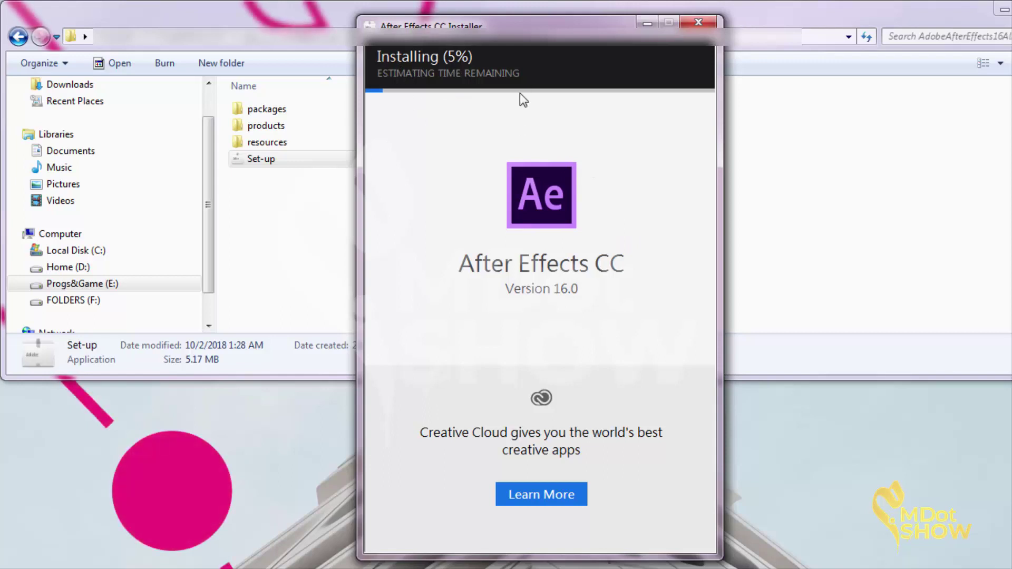
Step: Move the installer window slightly right while setup runs until it fails with error 195
{"action": "left_click_drag", "start_coordinate": [552, 35], "coordinate": [595, 38]}
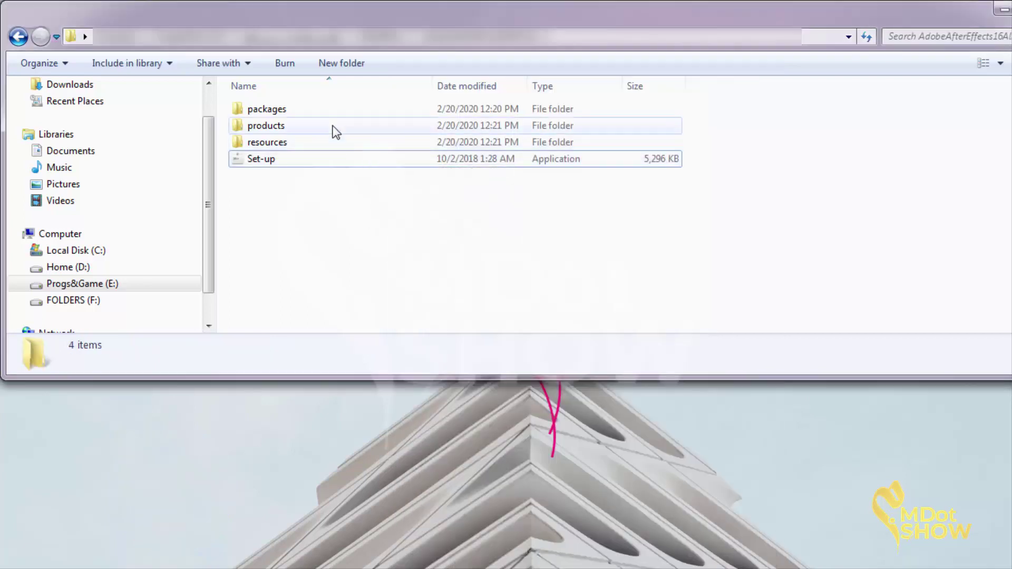
Step: Open products > AEFT and bring up the context menu for the AdobeAfterEffects16AllTrial archive
{"action": "double_click", "coordinate": [335, 126]}
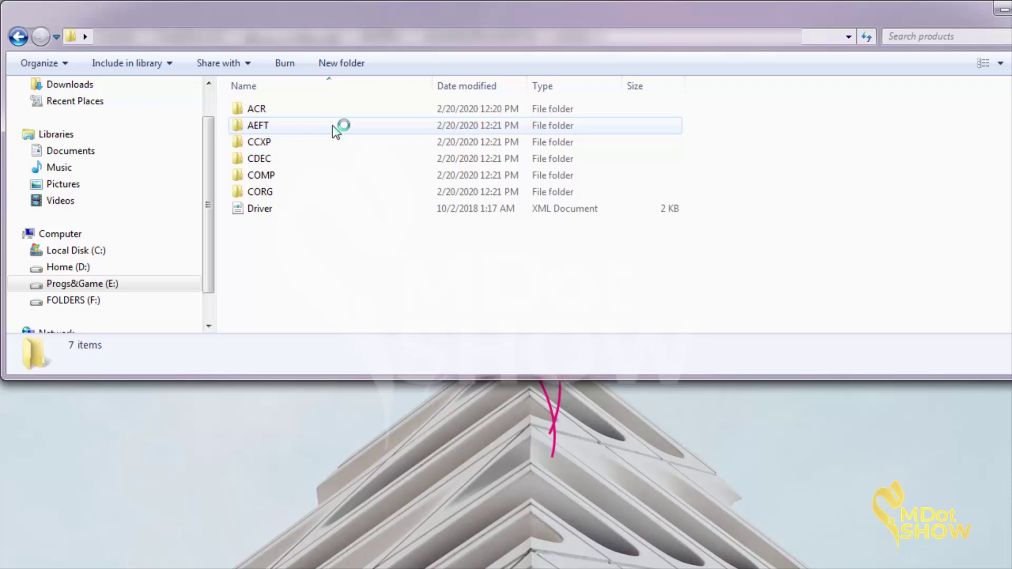
{"action": "left_click", "coordinate": [293, 128]}
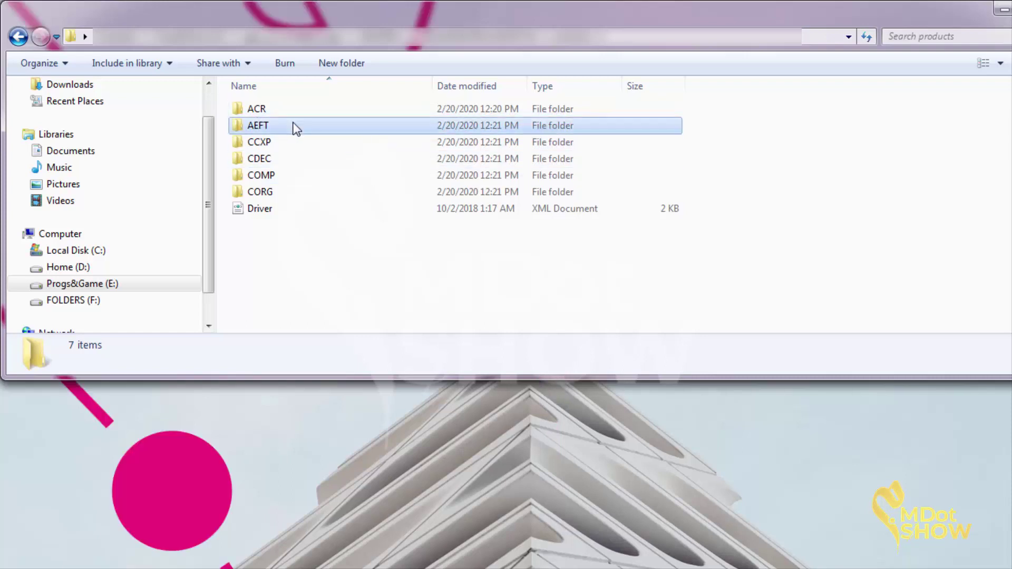
{"action": "left_click", "coordinate": [303, 270]}
{"action": "double_click", "coordinate": [494, 125]}
{"action": "left_click", "coordinate": [530, 105]}
{"action": "right_click", "coordinate": [528, 105]}
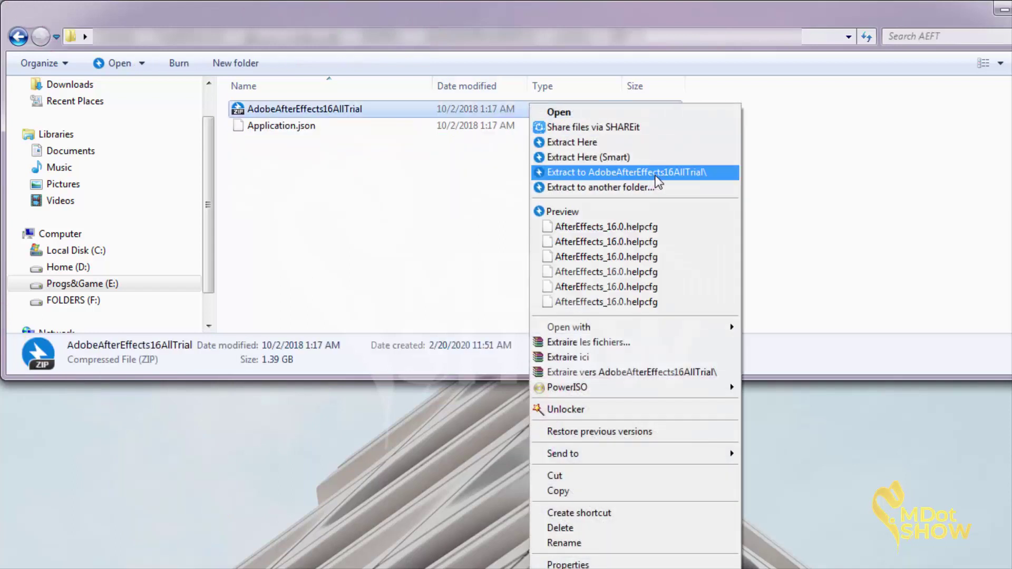
Step: Choose 'Extract to AdobeAfterEffects16AllTrial\', wait for success, and close Bandizip's notice
{"action": "left_click", "coordinate": [657, 173]}
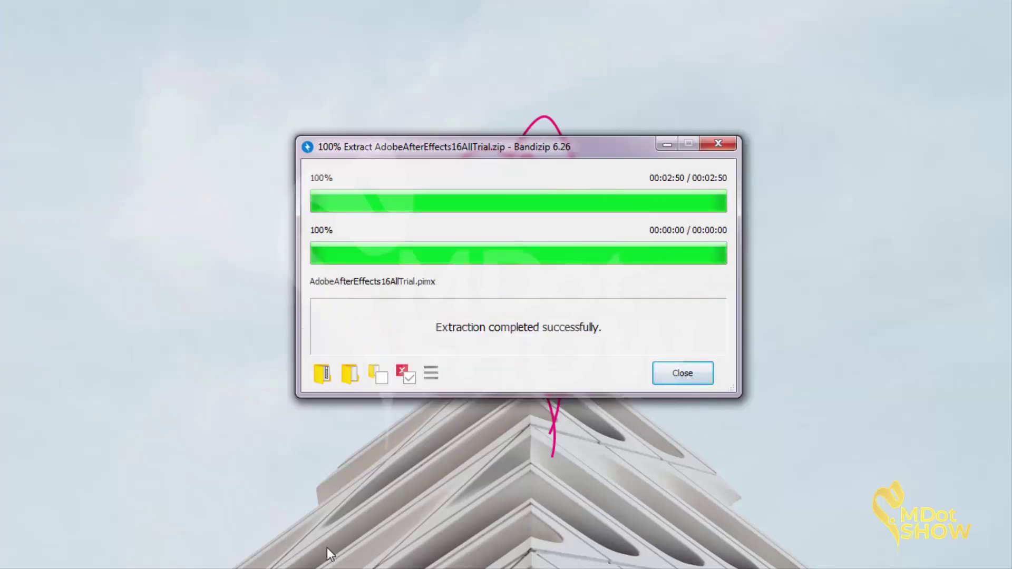
{"action": "left_click", "coordinate": [327, 548]}
{"action": "left_click", "coordinate": [556, 388]}
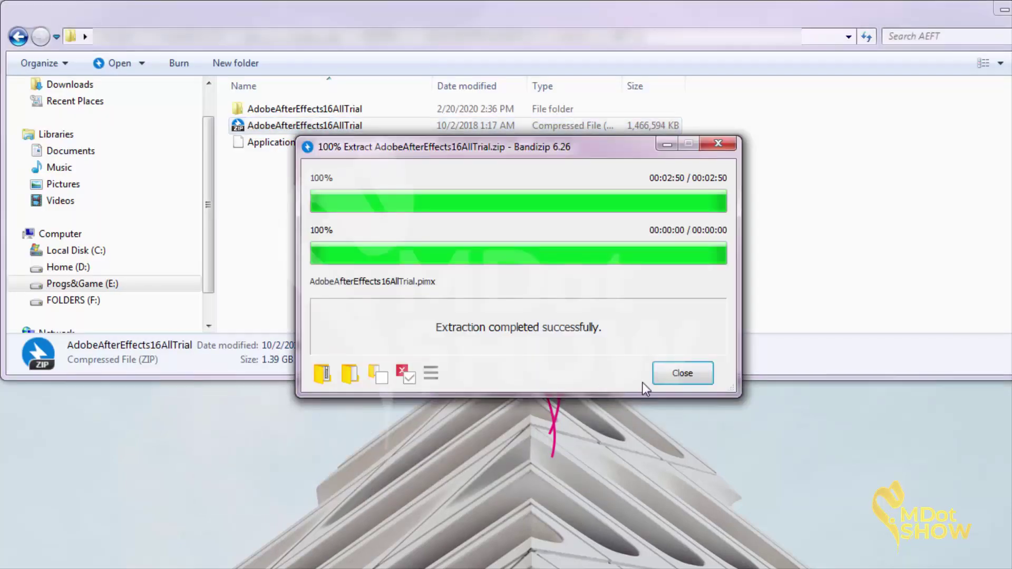
{"action": "left_click", "coordinate": [678, 384]}
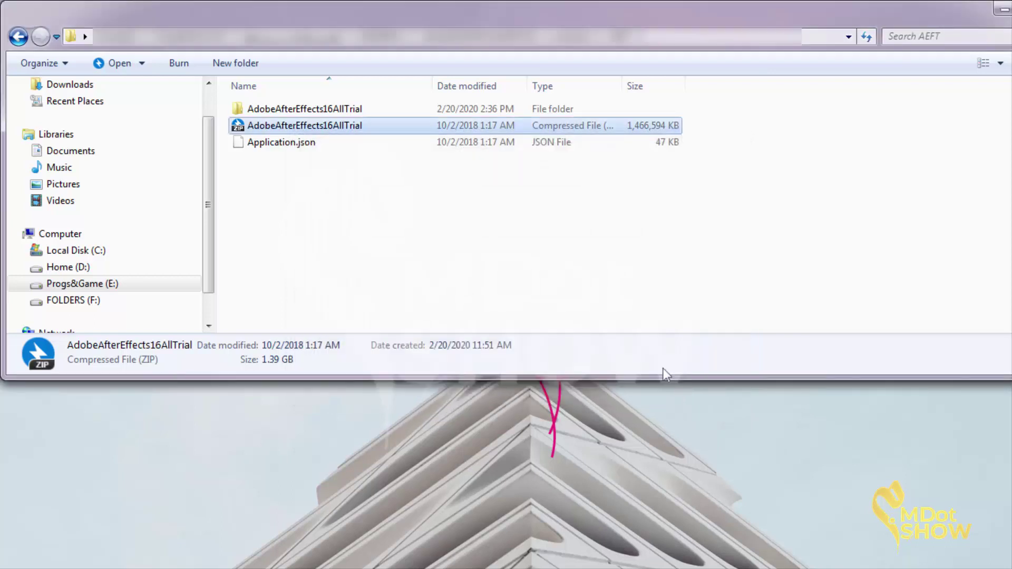
Step: Drill into AdobeAfterEffects16AllTrial > 1 > universal > Professional to reach Support Files
{"action": "left_click", "coordinate": [512, 224]}
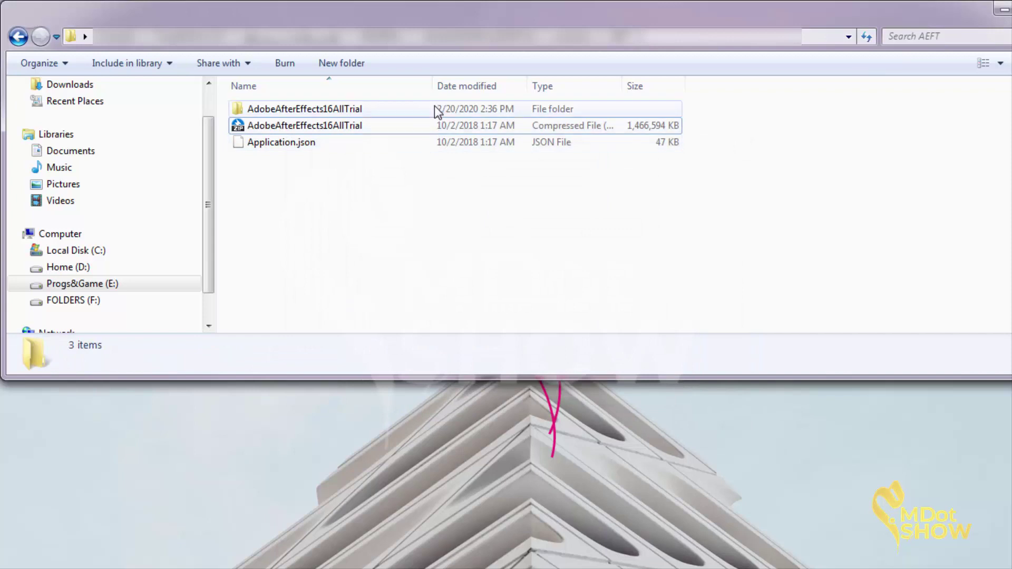
{"action": "double_click", "coordinate": [434, 106]}
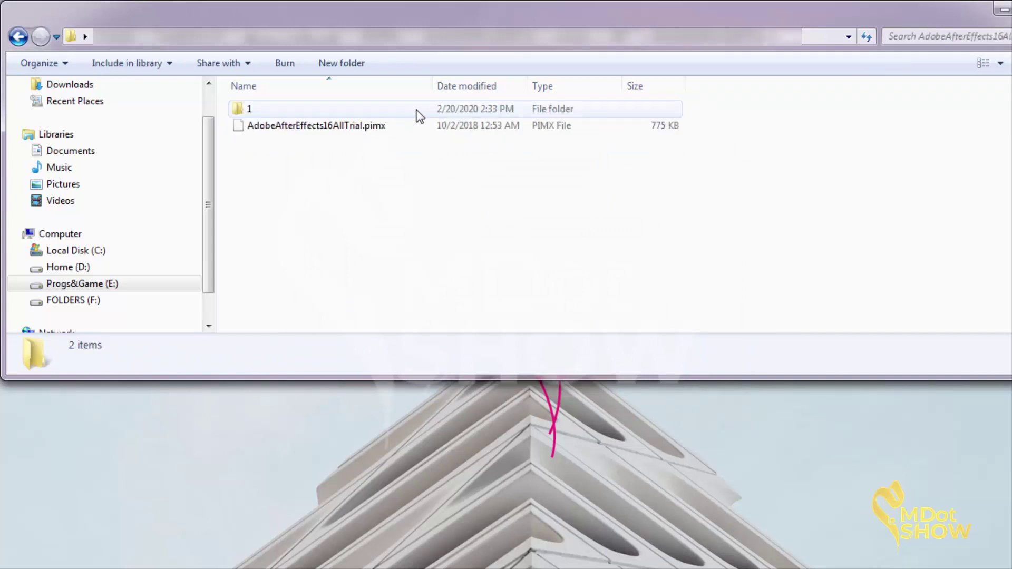
{"action": "left_click", "coordinate": [418, 115]}
{"action": "double_click", "coordinate": [417, 115]}
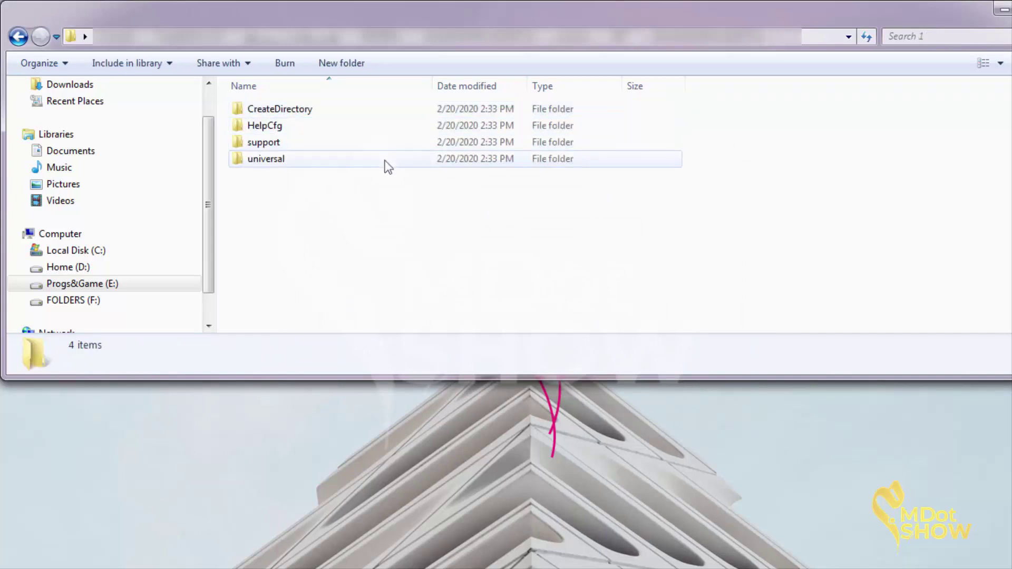
{"action": "left_click", "coordinate": [272, 162]}
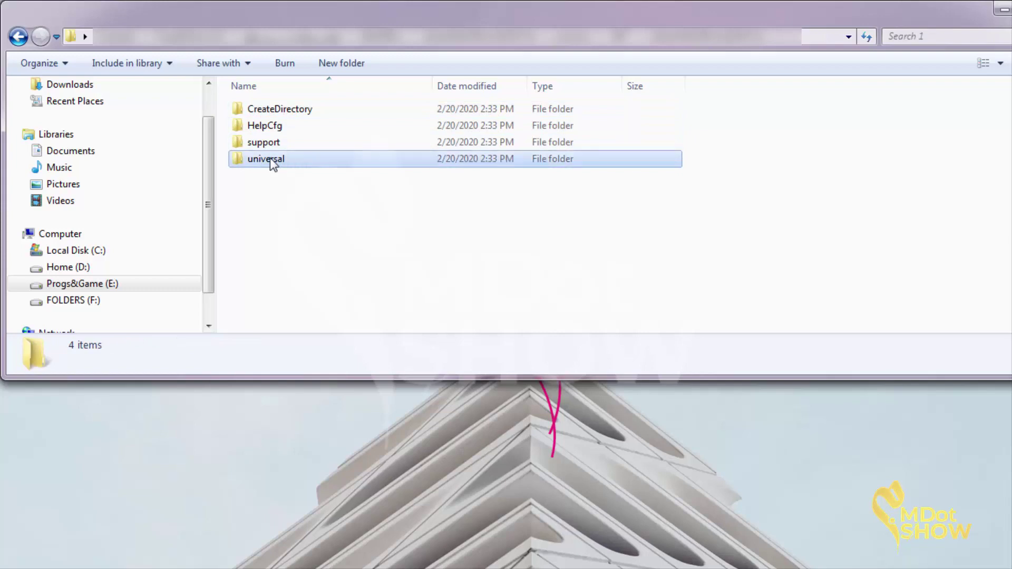
{"action": "double_click", "coordinate": [329, 168]}
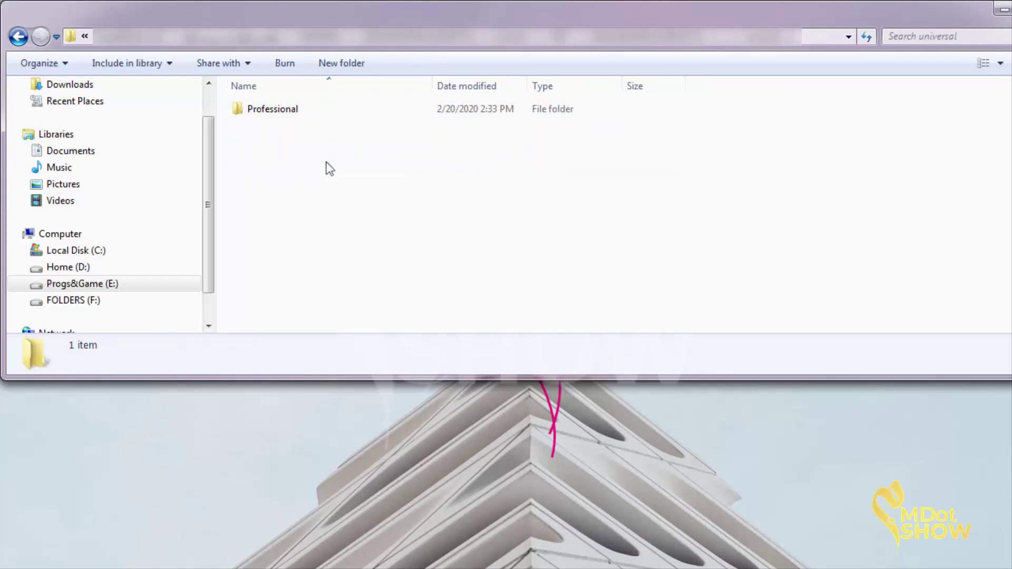
{"action": "double_click", "coordinate": [331, 117]}
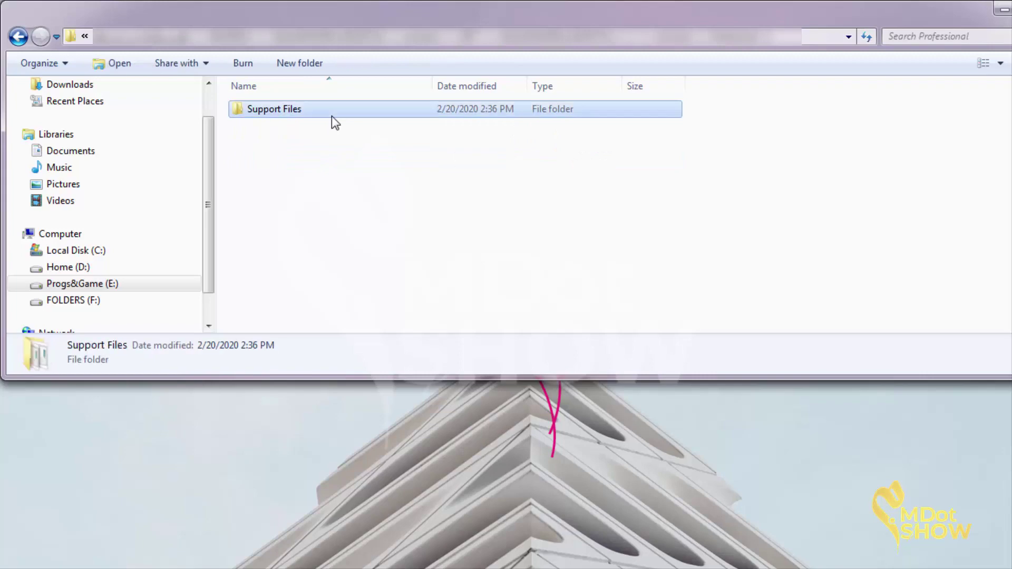
{"action": "scroll", "coordinate": [381, 132], "scroll_direction": "down", "scroll_amount": 4}
{"action": "scroll", "coordinate": [381, 139], "scroll_direction": "down", "scroll_amount": 1}
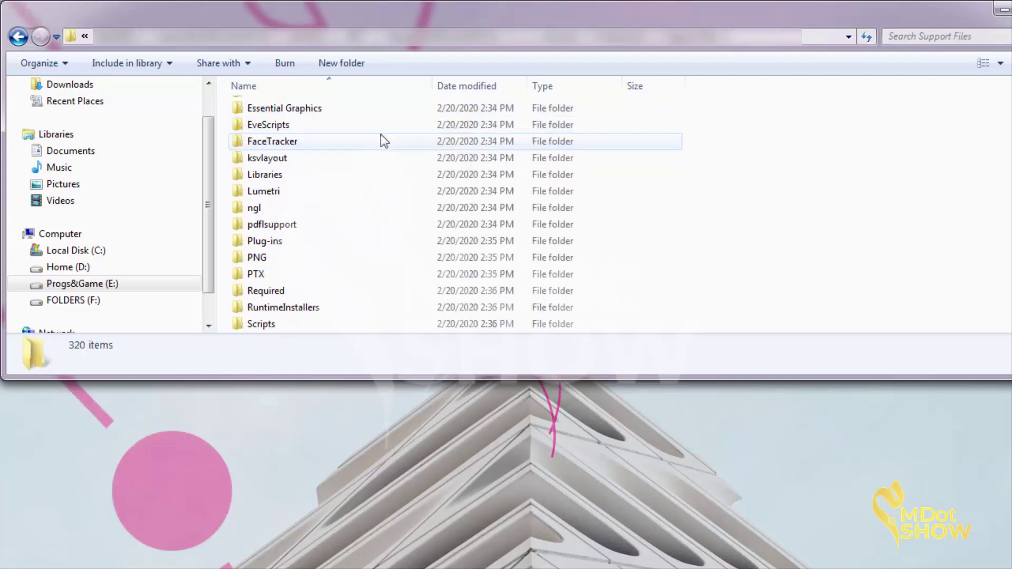
{"action": "scroll", "coordinate": [380, 138], "scroll_direction": "down", "scroll_amount": 5}
{"action": "scroll", "coordinate": [380, 139], "scroll_direction": "down", "scroll_amount": 4}
Step: Start After Effects by launching the AfterFX application in Support Files
{"action": "double_click", "coordinate": [348, 118]}
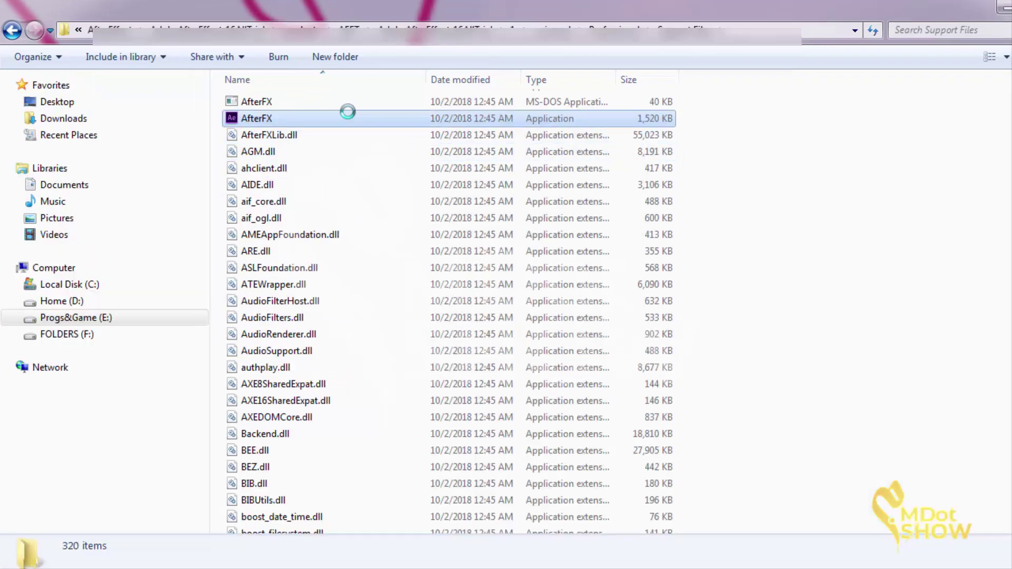